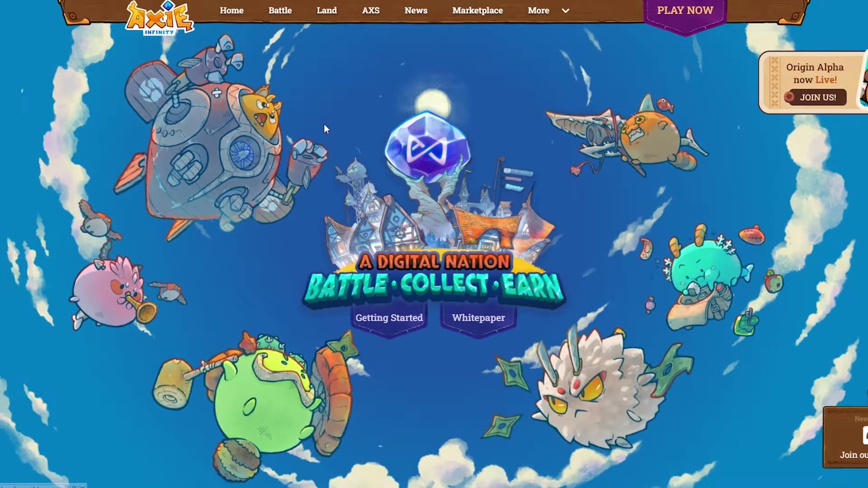
# Follow PLAY NOW and Get Started to the Ronin Wallet extension for Chrome
pyautogui.click(683, 18)
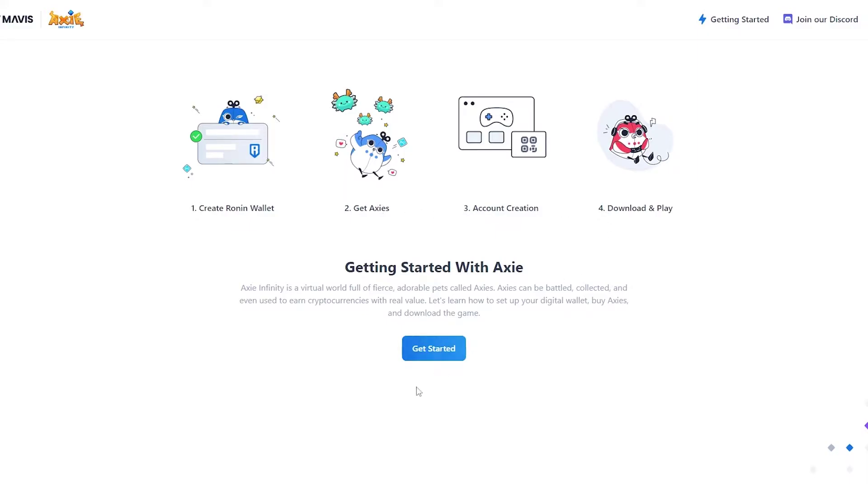
pyautogui.click(431, 352)
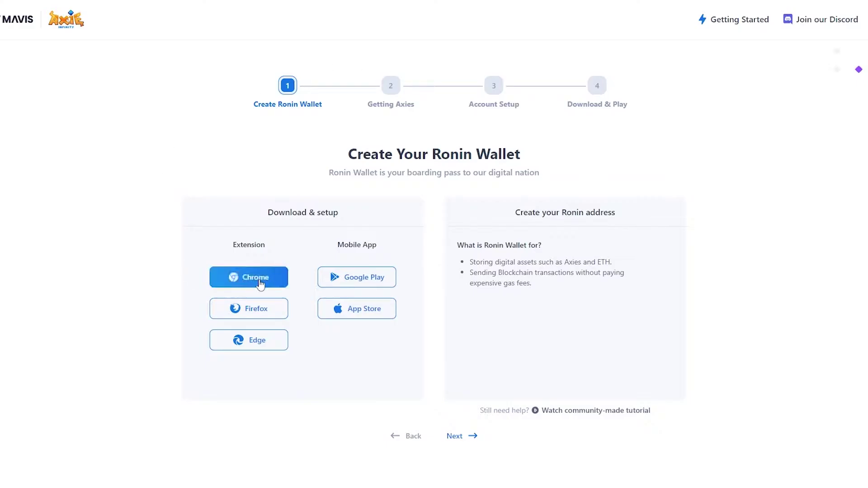
pyautogui.click(247, 283)
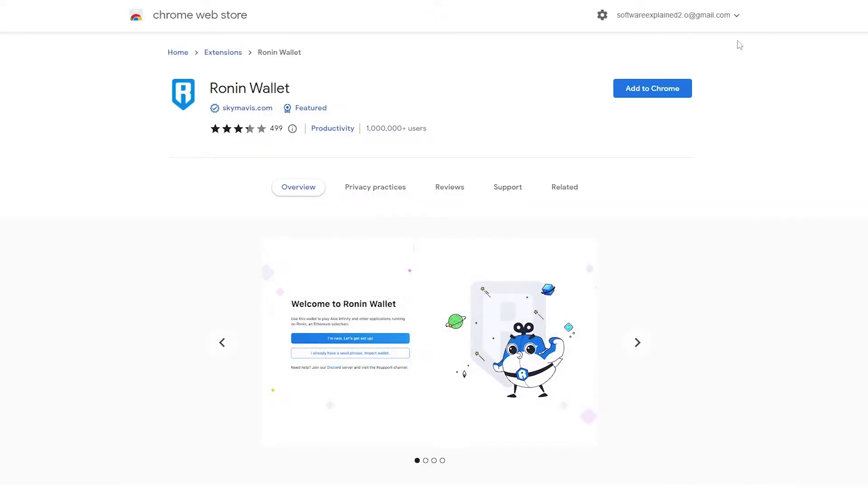
# Add the Ronin Wallet extension to Chrome and dismiss the installed notice
pyautogui.click(652, 88)
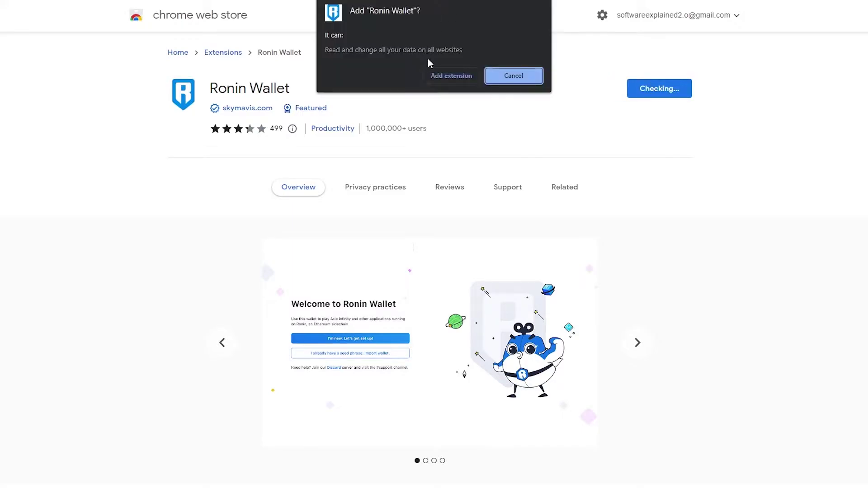
pyautogui.click(436, 77)
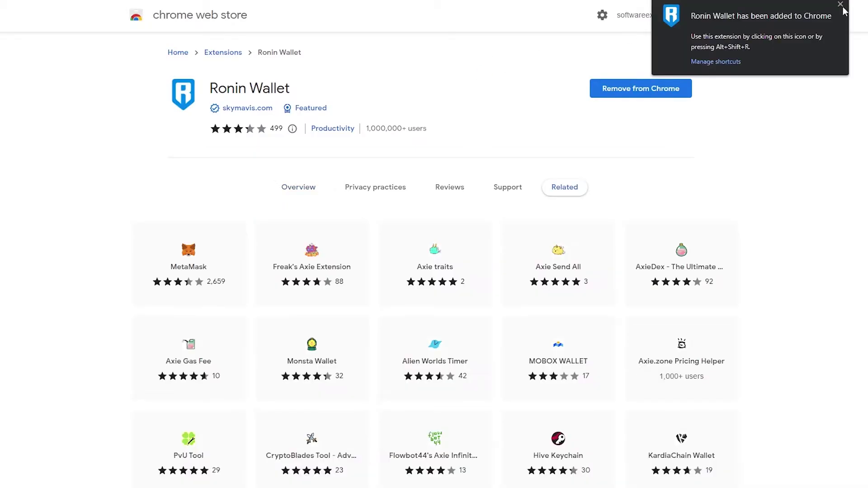
pyautogui.click(841, 4)
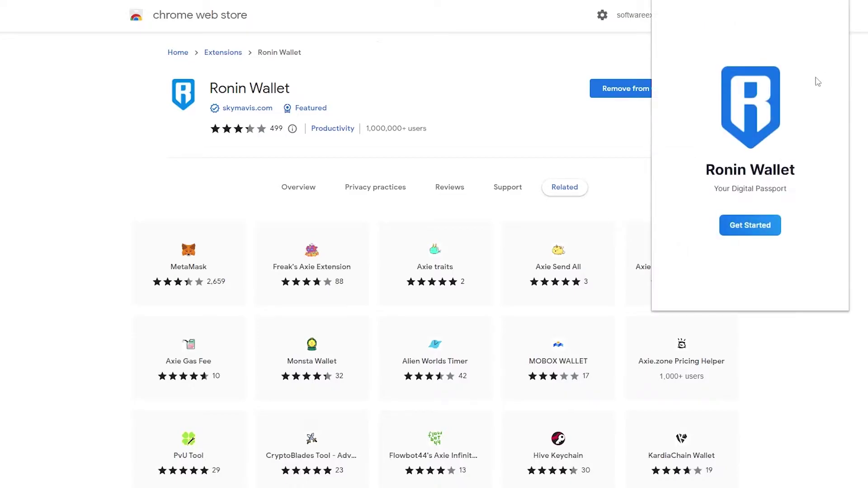
# Start a brand-new Ronin Wallet setup and allow usage data tracking
pyautogui.click(764, 230)
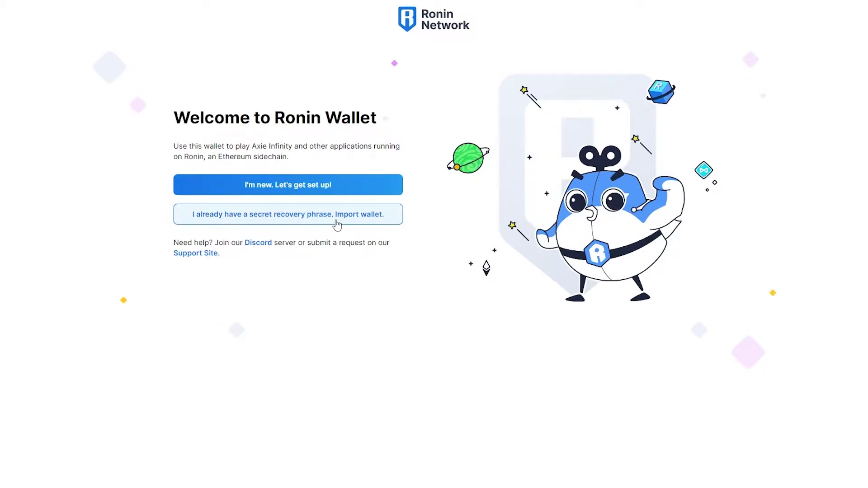
pyautogui.click(299, 190)
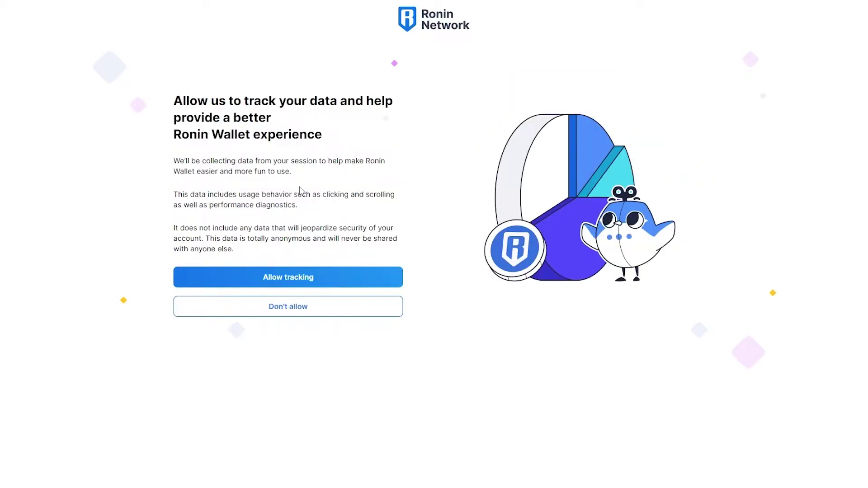
pyautogui.click(294, 280)
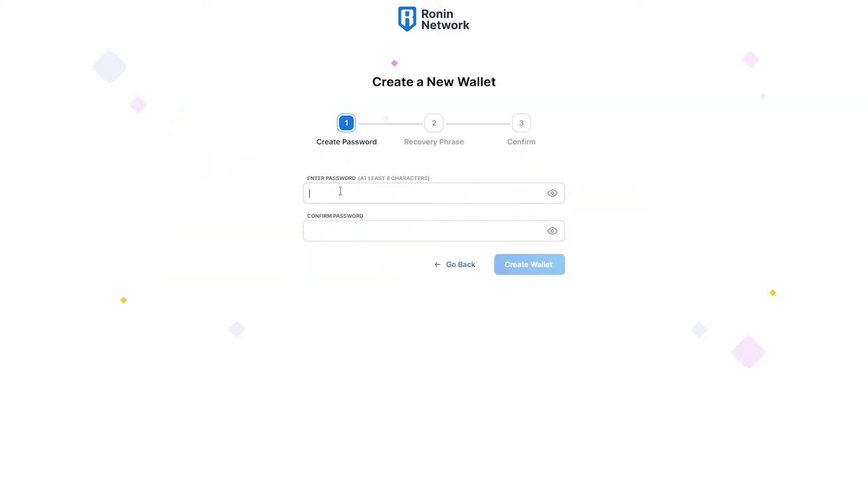
# Create the wallet with a password and confirm the recovery phrase, correcting the eighth word
pyautogui.write('••••••••')
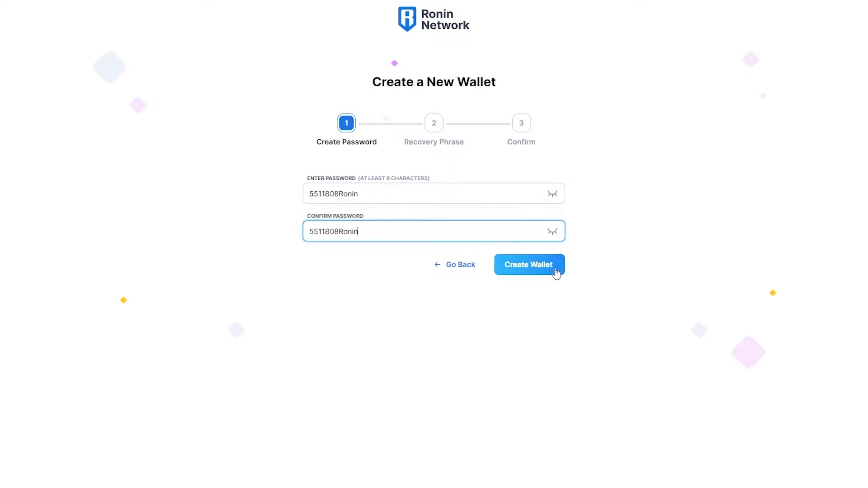
pyautogui.click(555, 270)
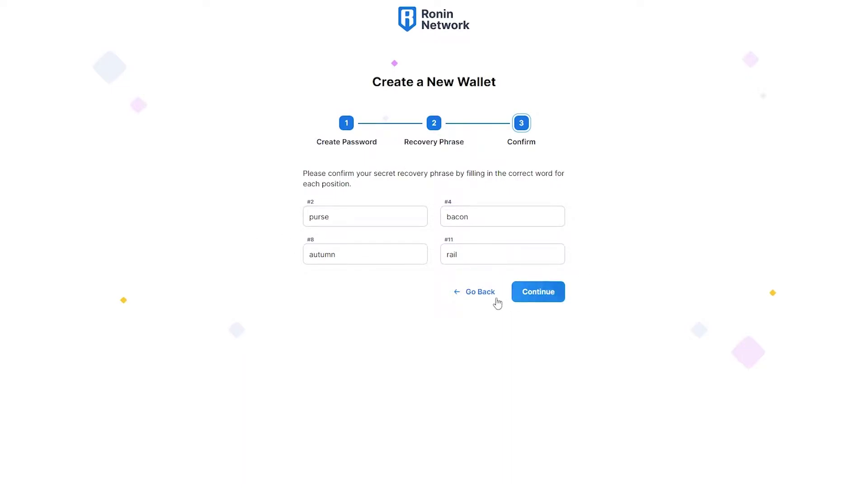
pyautogui.click(558, 297)
pyautogui.click(346, 258)
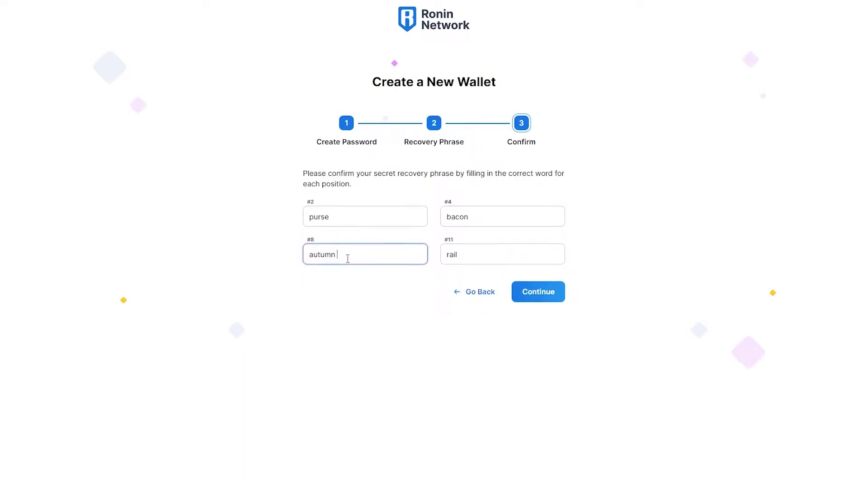
pyautogui.click(536, 294)
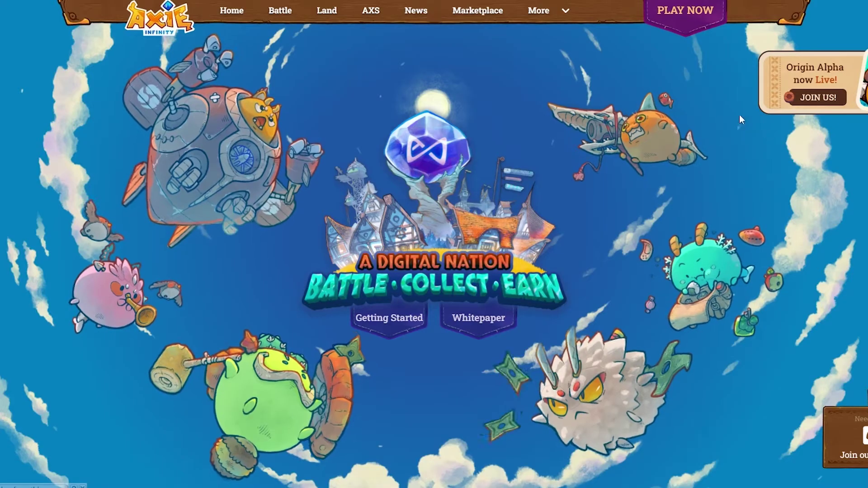
# Step through the guide's Getting Axies and Account Setup pages to Download & Play
pyautogui.click(694, 18)
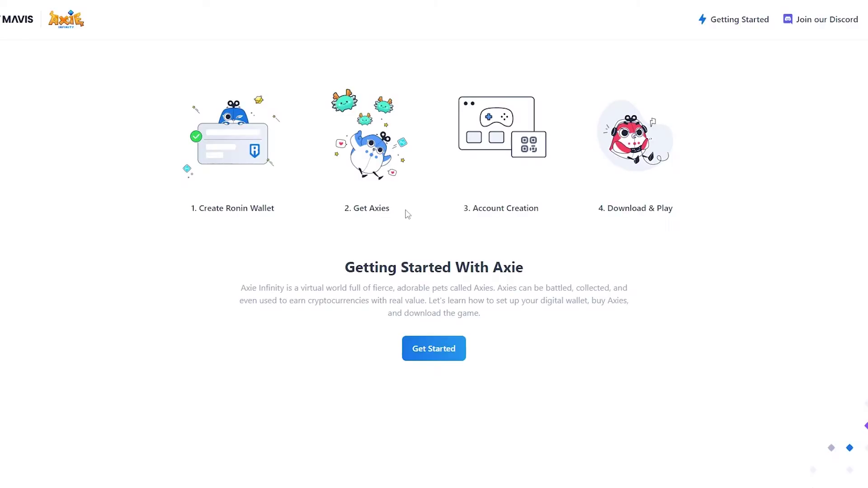
pyautogui.click(450, 357)
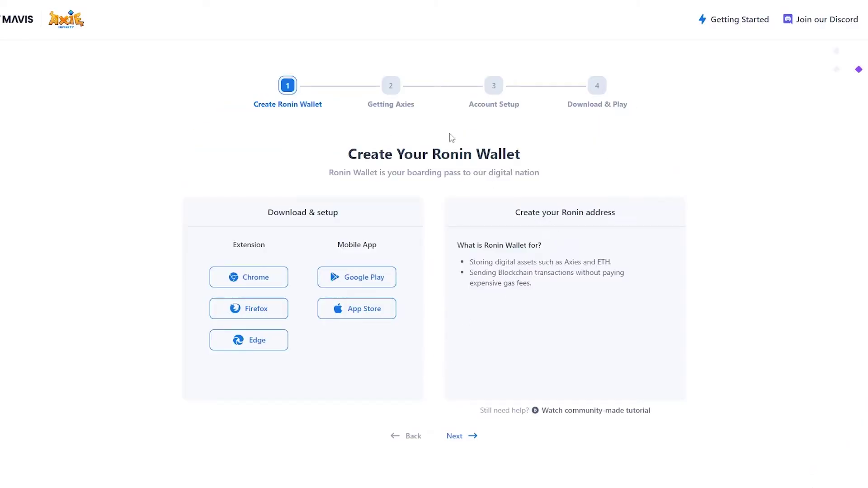
pyautogui.click(454, 437)
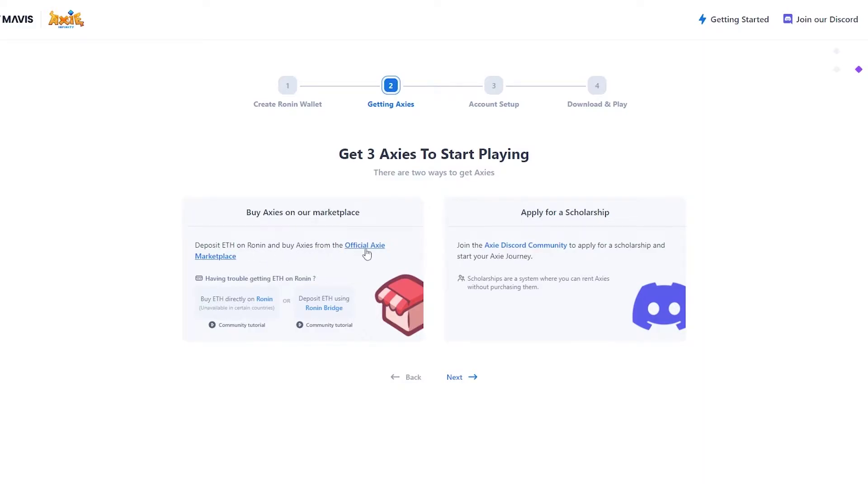
pyautogui.click(460, 378)
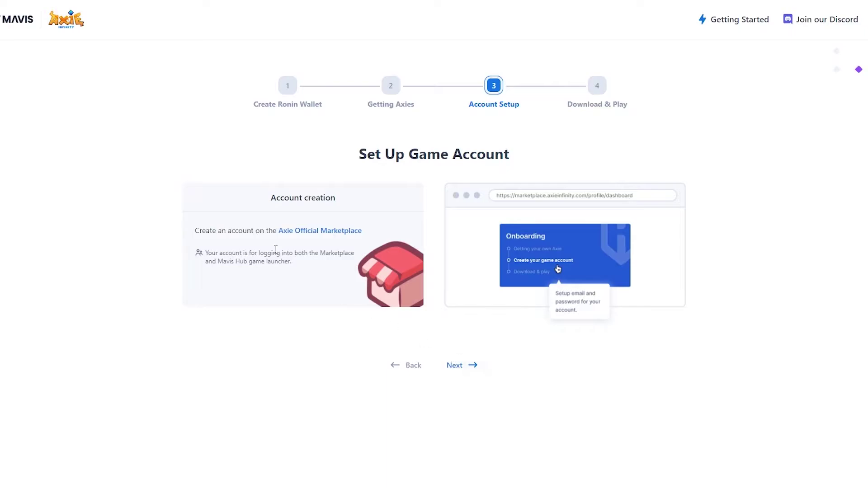
pyautogui.rightClick(315, 235)
pyautogui.click(535, 410)
pyautogui.click(470, 368)
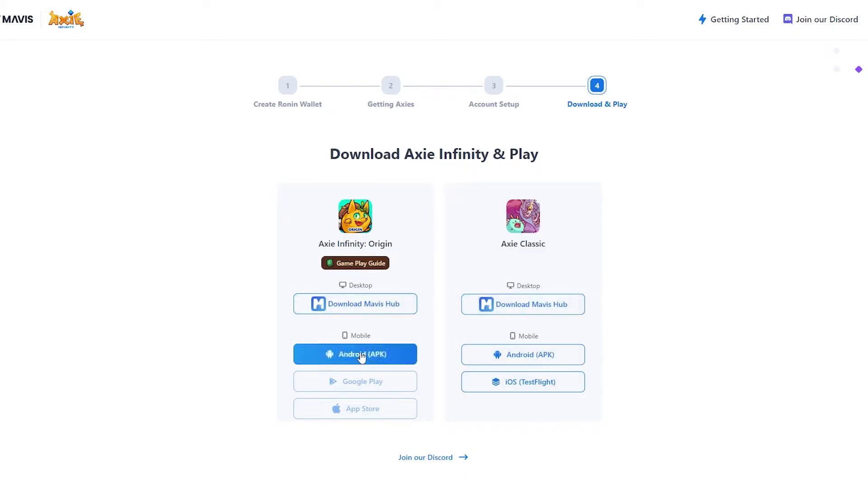
# Download the Mavis Hub 1.2.3 Windows zip from the Axie Infinity: Origin Desktop section
pyautogui.click(376, 314)
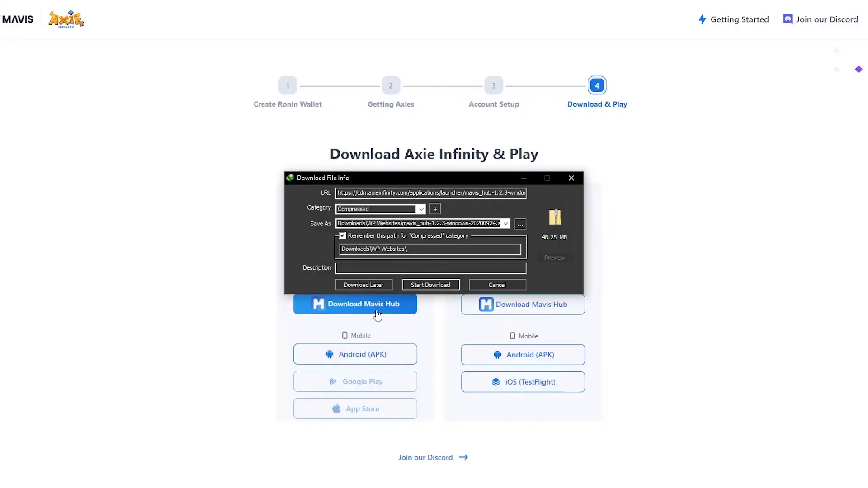
pyautogui.click(420, 287)
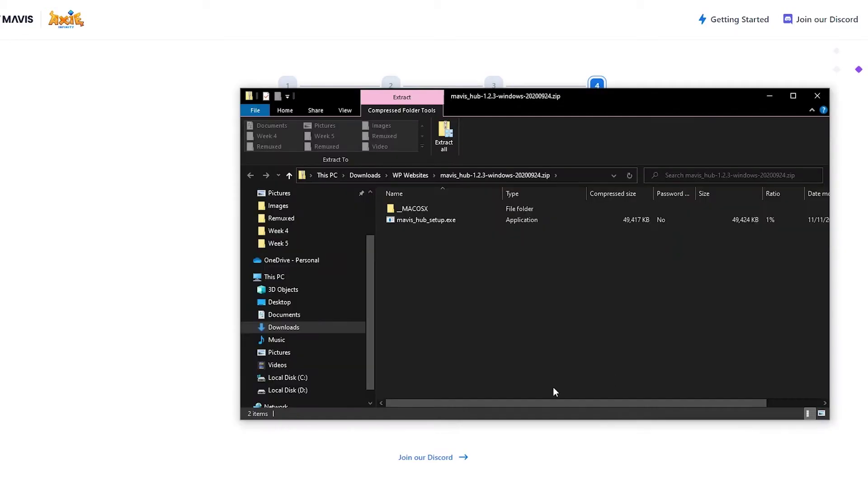
# Try running mavis_hub_setup.exe from inside the zip and dismiss the zipped-folder warning
pyautogui.click(427, 223)
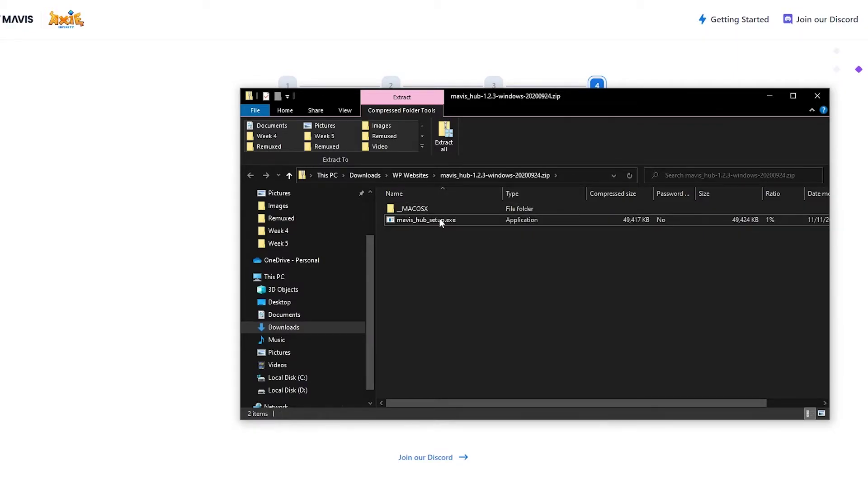
pyautogui.doubleClick(443, 221)
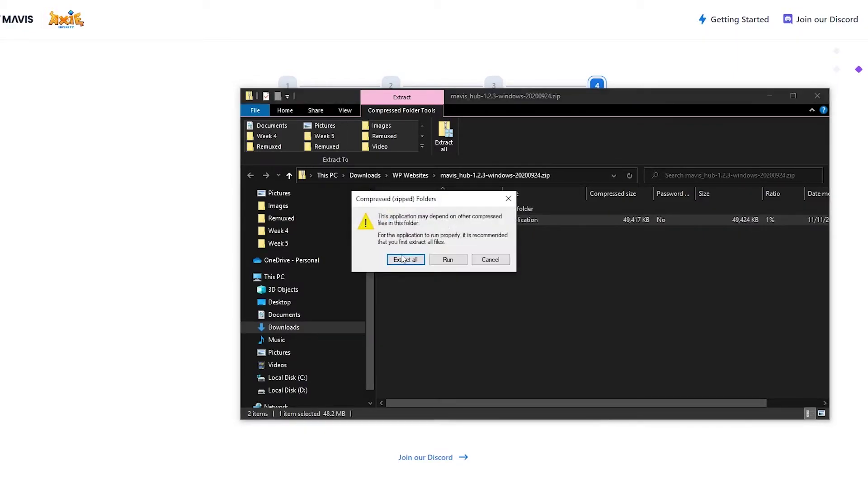
pyautogui.click(403, 259)
pyautogui.rightClick(427, 218)
pyautogui.click(425, 249)
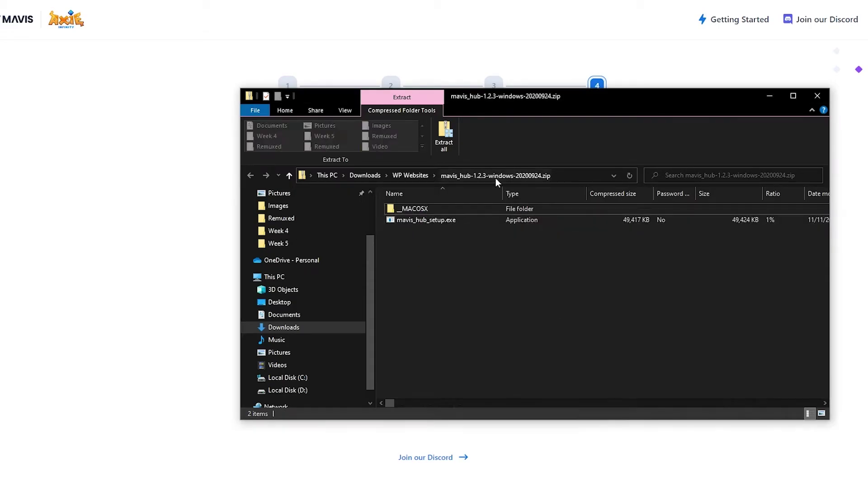
# Extract the mavis_hub zip into WP Websites and run the extracted mavis_hub_setup.exe
pyautogui.click(410, 175)
pyautogui.rightClick(418, 243)
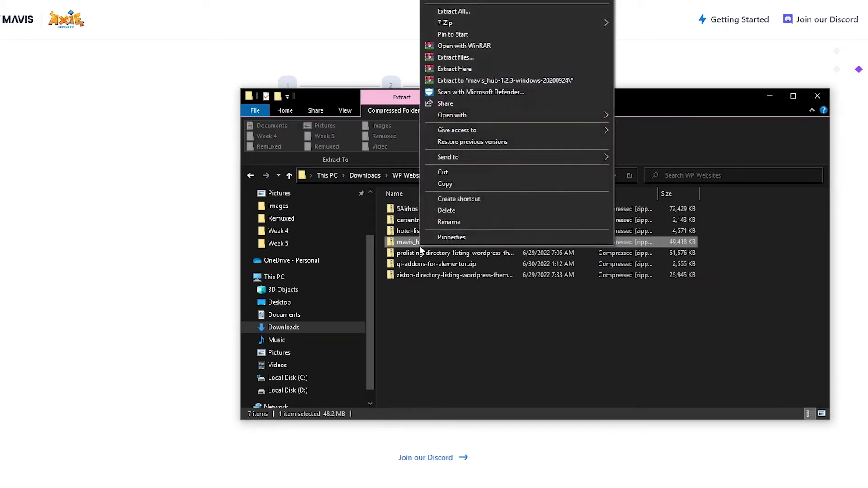
pyautogui.click(476, 69)
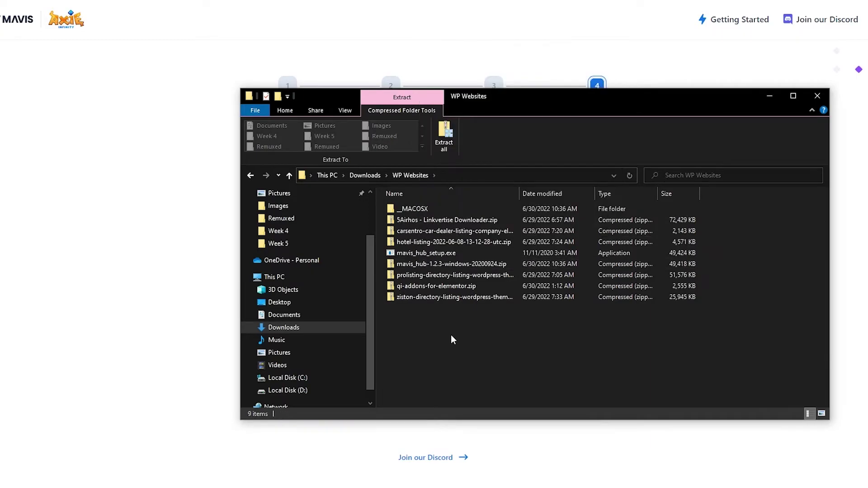
pyautogui.click(425, 254)
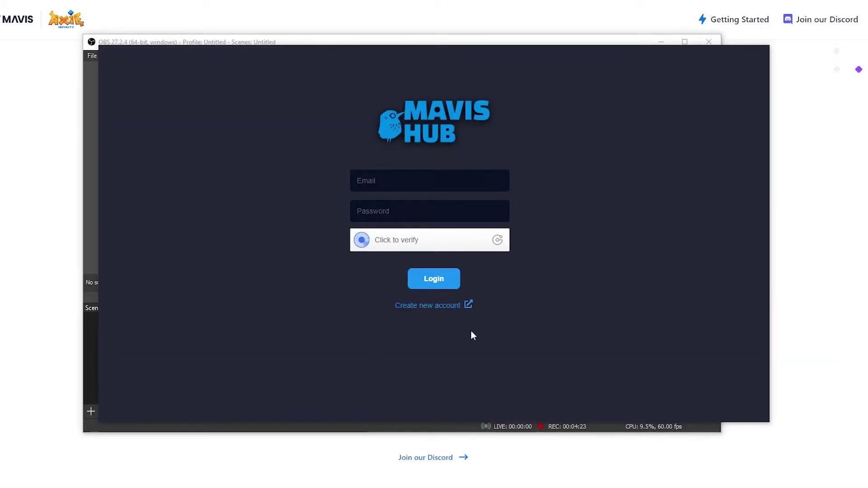
# Open the Sky Mavis registration page from Mavis Hub's 'Create new account' link
pyautogui.click(446, 306)
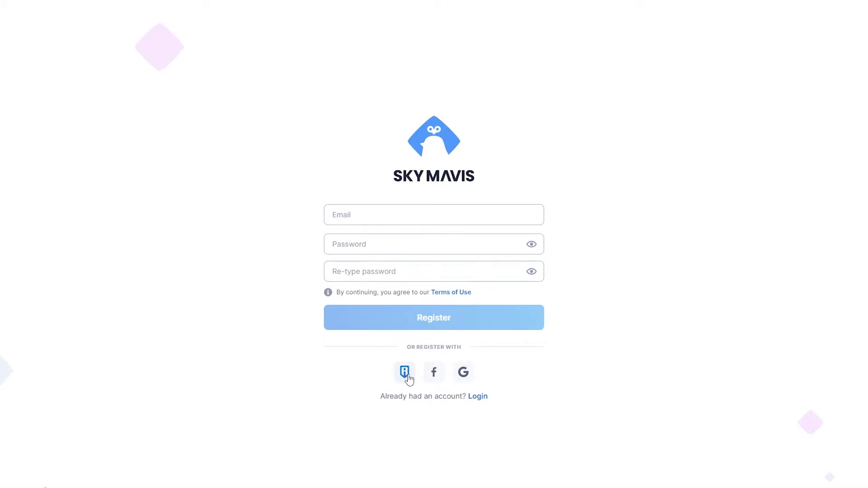
# Register the Sky Mavis account with the Ronin wallet and approve the wallet sign-in
pyautogui.click(408, 373)
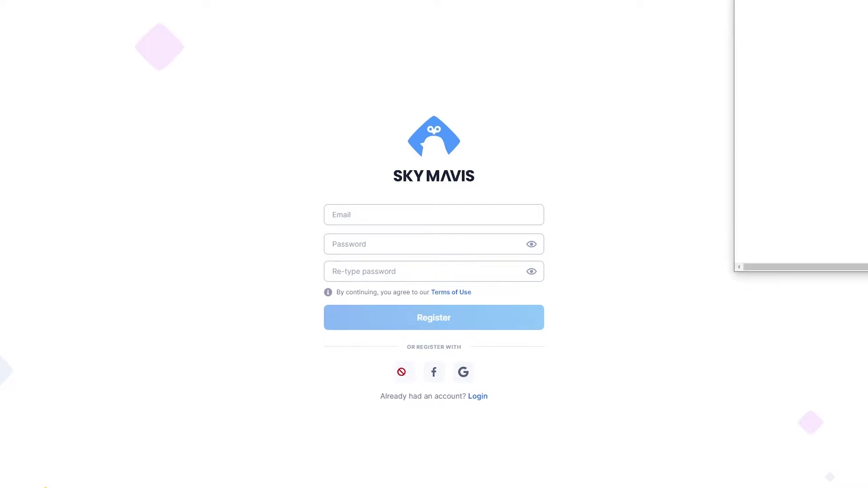
pyautogui.scroll(-2, 768, 113)
pyautogui.scroll(-1, 796, 231)
pyautogui.scroll(1, 797, 244)
pyautogui.click(806, 249)
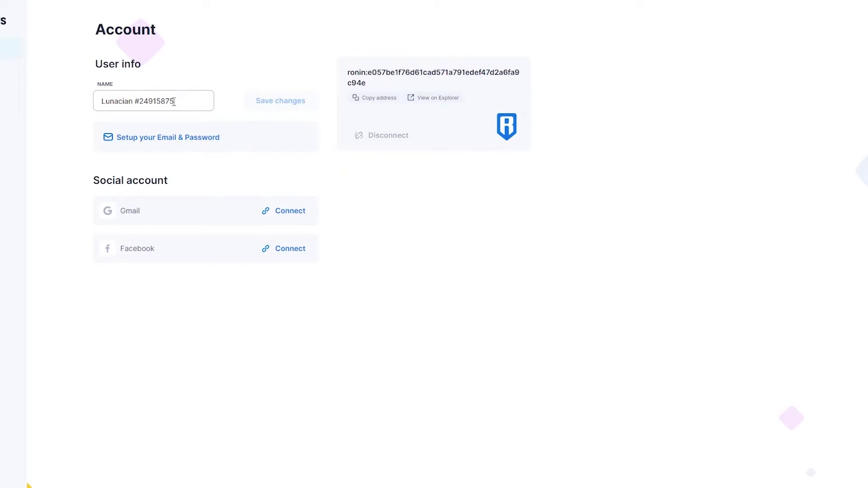
# Add an e-mail and password to the account and verify it with the emailed code
pyautogui.click(195, 141)
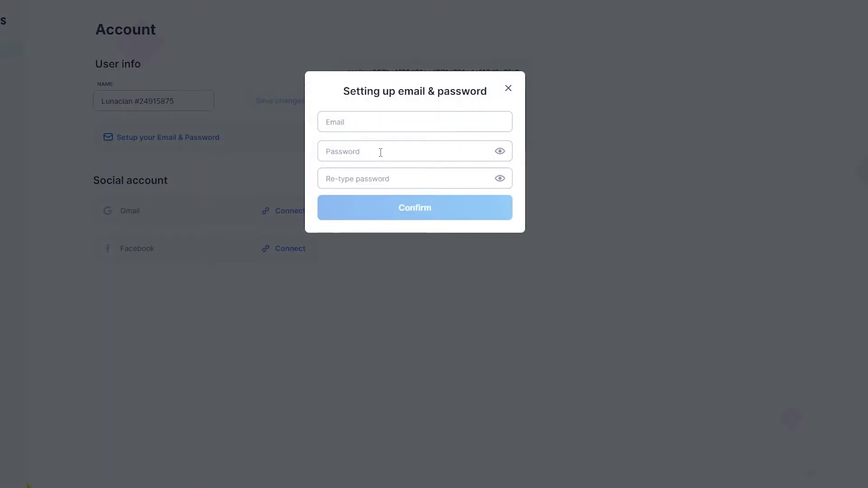
pyautogui.click(385, 124)
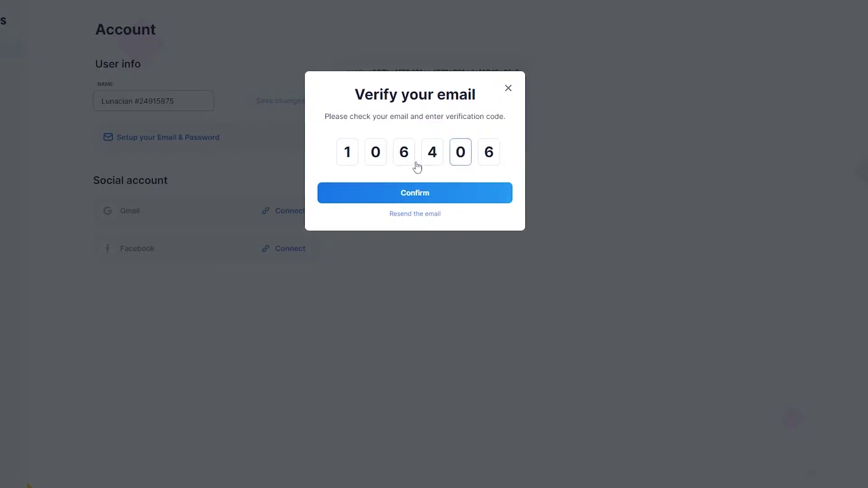
pyautogui.click(408, 193)
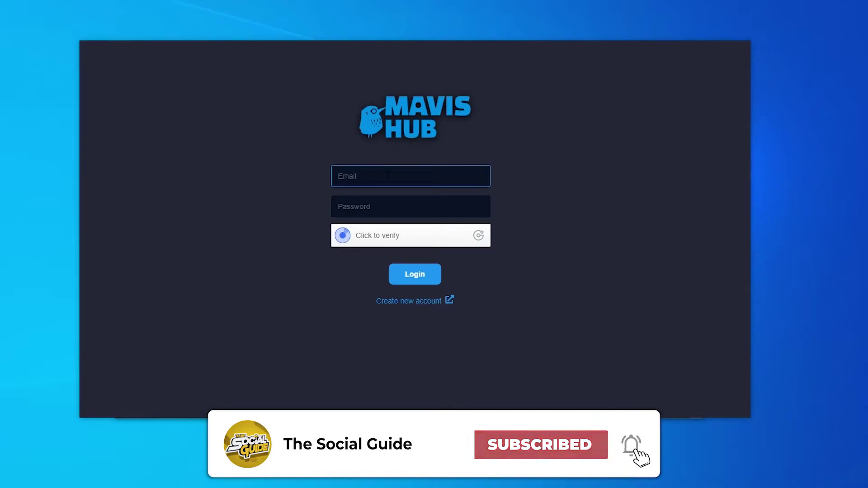
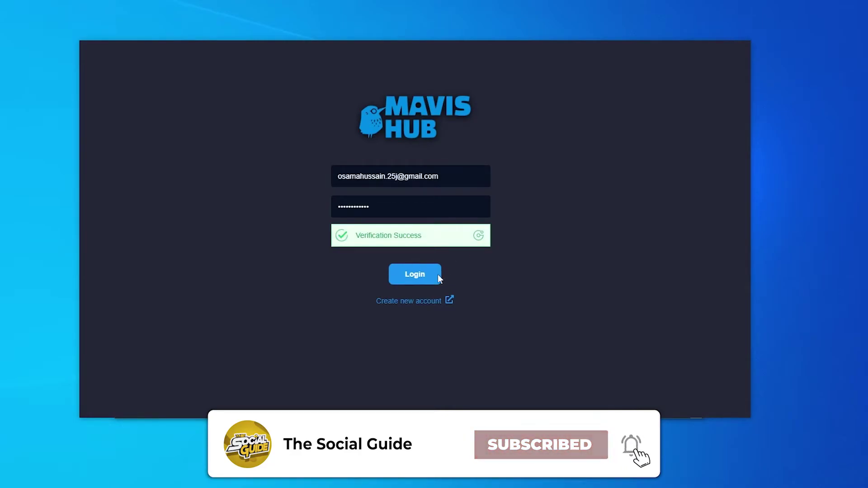
# Finish entering the account password and log in to Mavis Hub
pyautogui.click(411, 275)
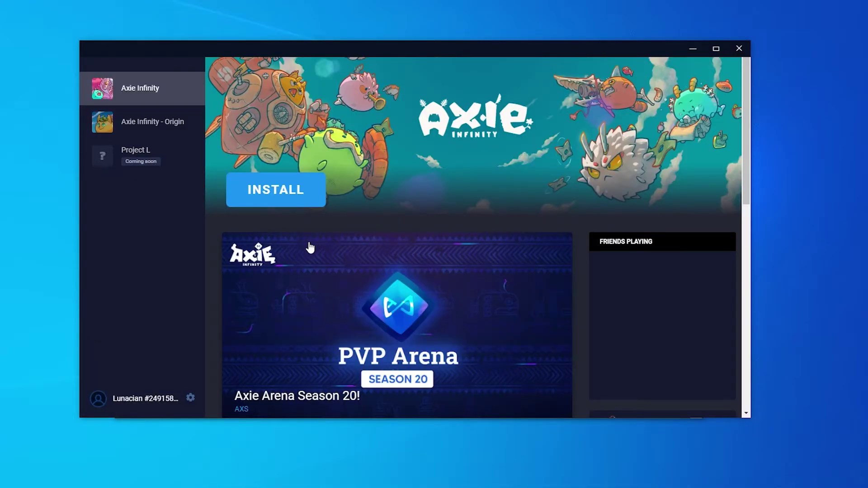
pyautogui.scroll(-10, 309, 248)
pyautogui.scroll(8, 310, 248)
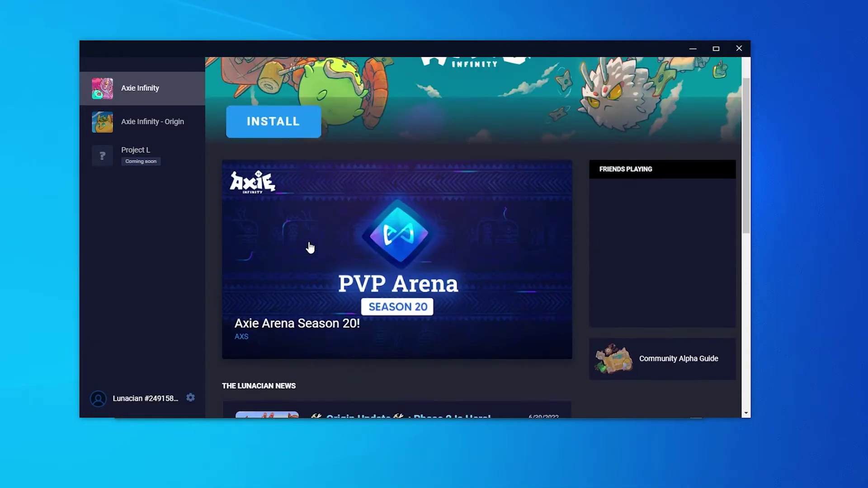
pyautogui.scroll(2, 311, 248)
# Select Axie Infinity in the sidebar and bring up its 305.2 MB install confirmation
pyautogui.click(132, 126)
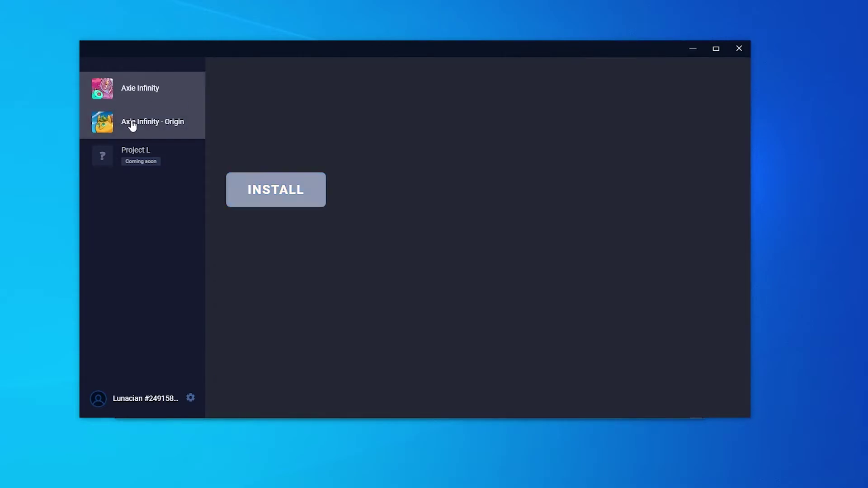
pyautogui.click(139, 102)
pyautogui.click(140, 120)
pyautogui.click(140, 91)
pyautogui.click(155, 136)
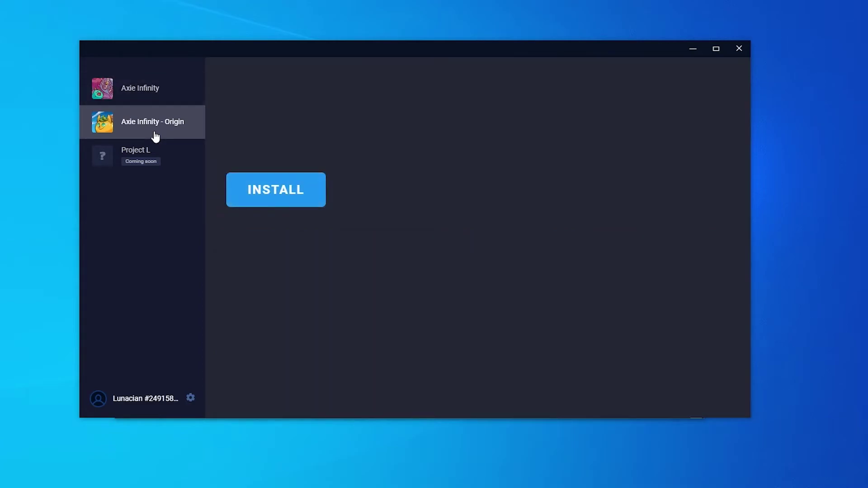
pyautogui.click(153, 101)
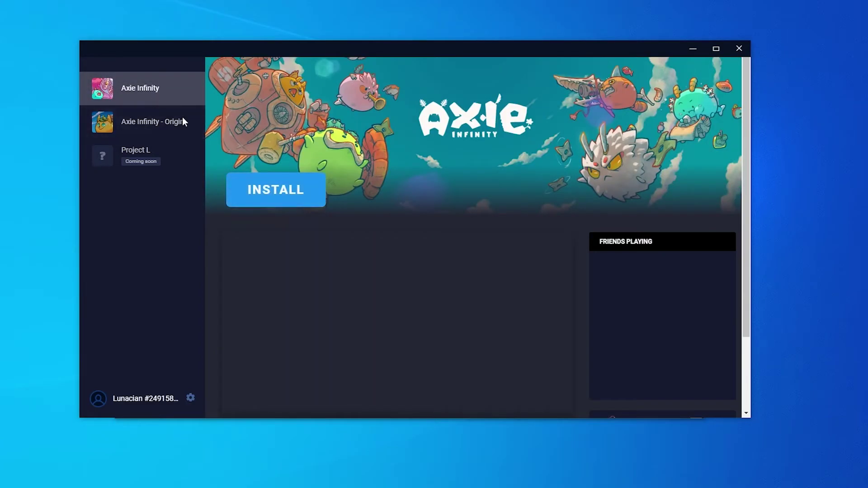
pyautogui.click(285, 192)
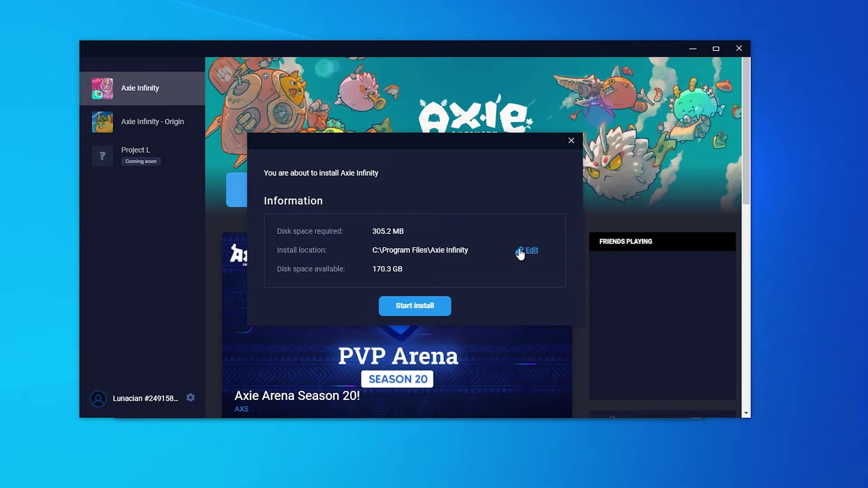
# Check the C:\Program Files\Axie Infinity install folder and start installing Axie Infinity
pyautogui.click(524, 252)
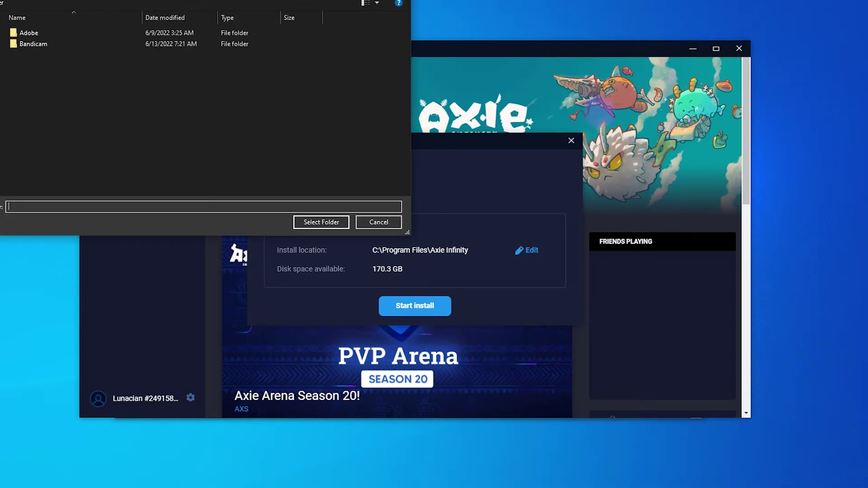
pyautogui.click(429, 308)
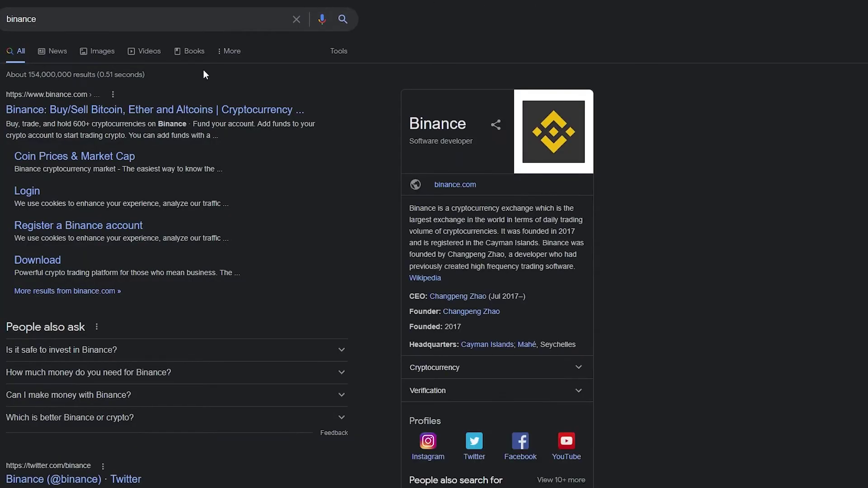
# View the SLP price on Binance, then open CoinMarketCap's Smooth Love Potion page instead
pyautogui.click(53, 113)
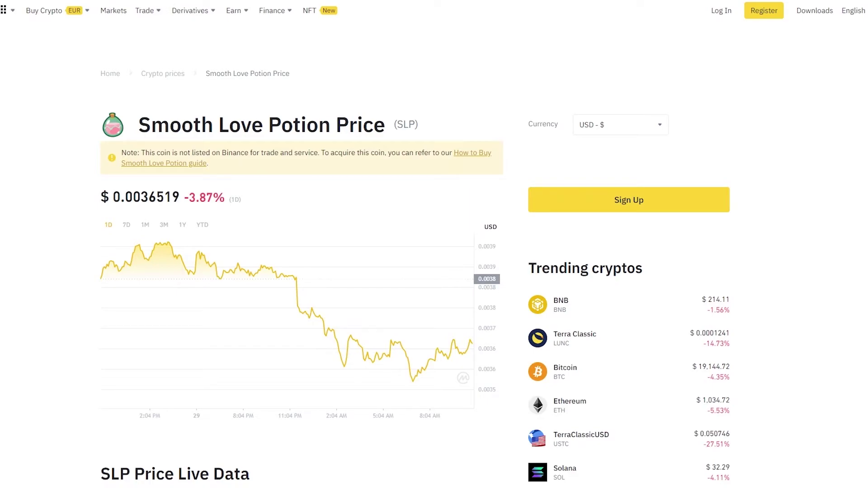
pyautogui.hotkey('alt', 'Left')
pyautogui.click(25, 111)
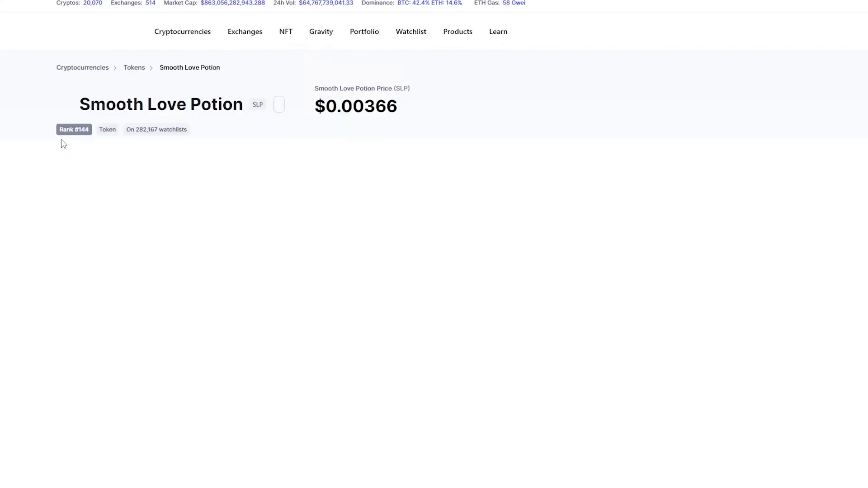
# Expand the full 'What Is Smooth Love Potion' description, read it, and scroll back to the top
pyautogui.scroll(-3, 87, 343)
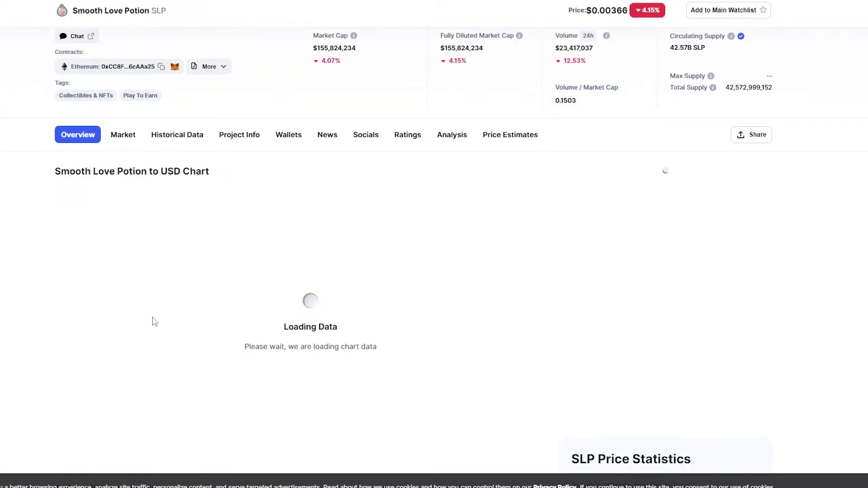
pyautogui.scroll(4, 135, 257)
pyautogui.scroll(-15, 8, 341)
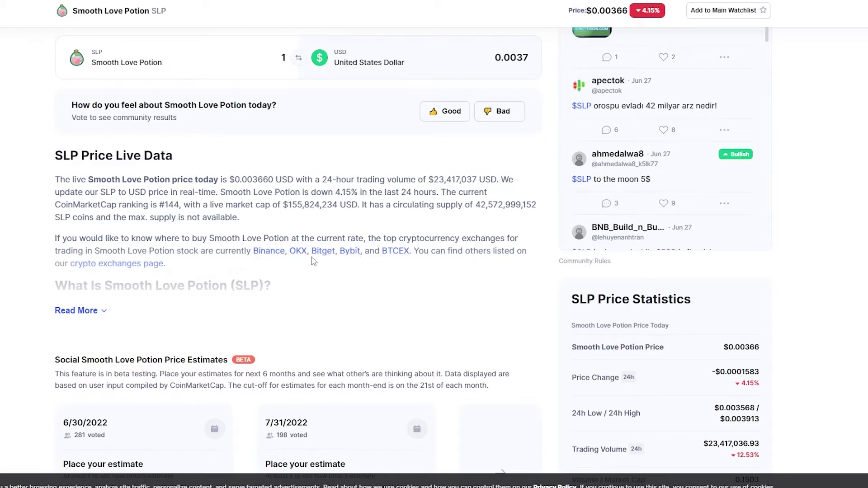
pyautogui.scroll(-1, 229, 267)
pyautogui.click(89, 259)
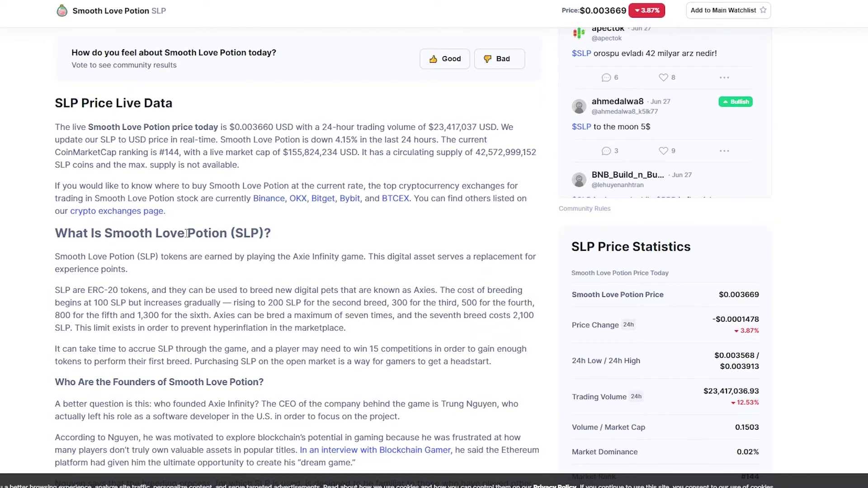
pyautogui.scroll(-2, 166, 234)
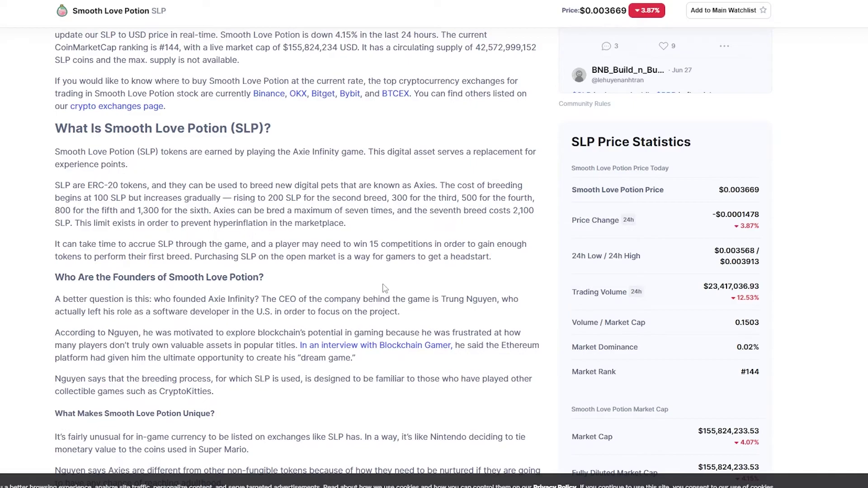
pyautogui.scroll(4, 385, 288)
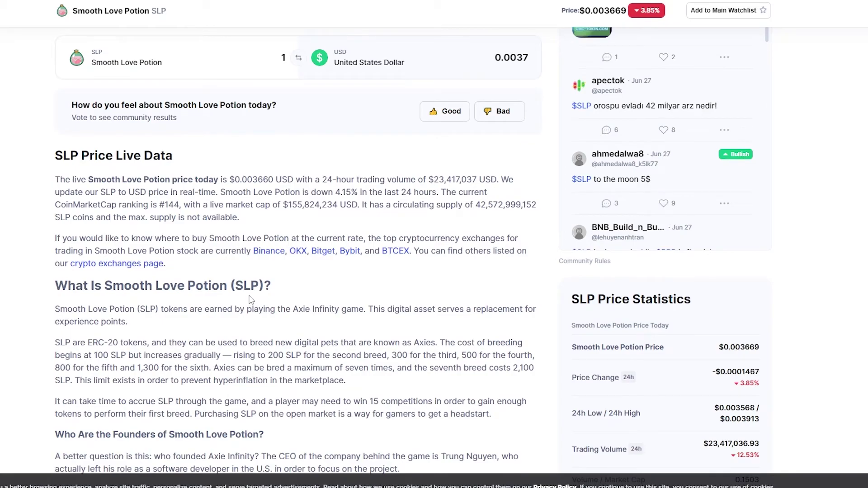
pyautogui.scroll(10, 250, 300)
pyautogui.scroll(4, 339, 143)
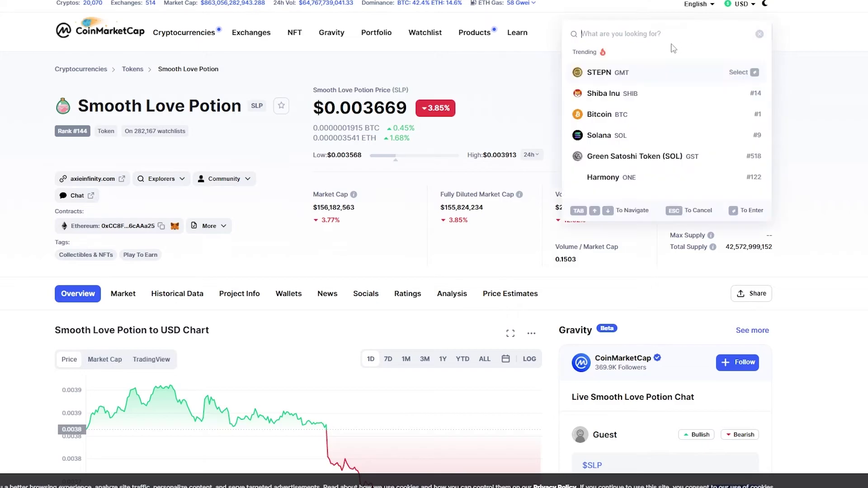
# Search 'axs', open the Axie Infinity coin page, and browse its $13.97 price chart and data
pyautogui.write('axs')
pyautogui.click(638, 78)
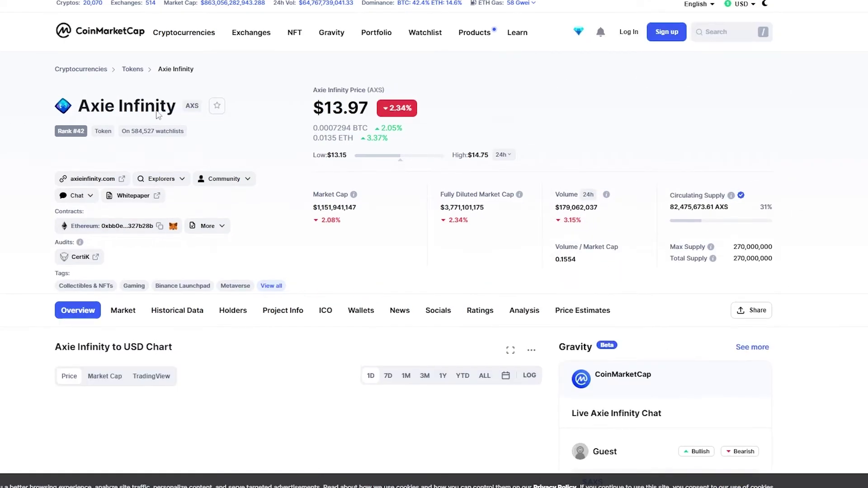
pyautogui.scroll(-5, 252, 254)
pyautogui.scroll(4, 251, 254)
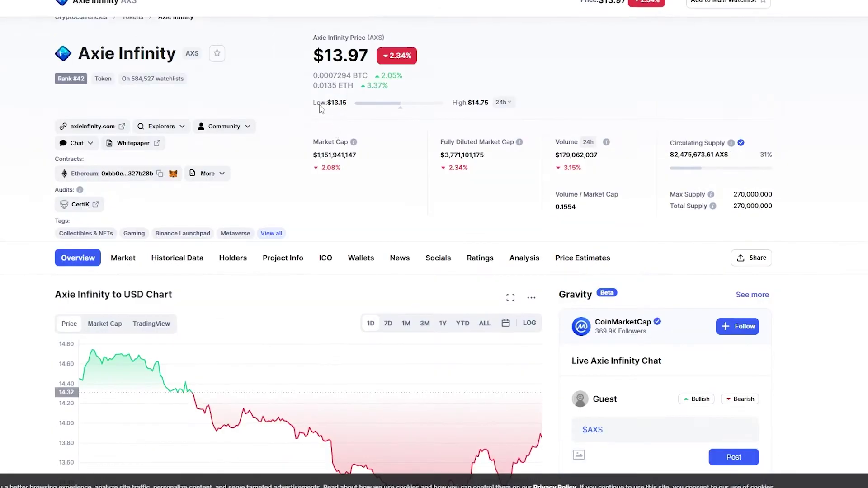
pyautogui.scroll(-5, 309, 95)
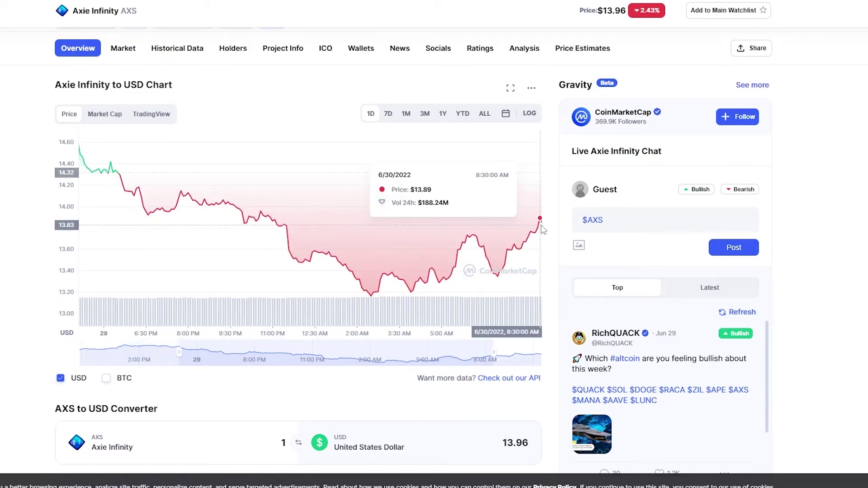
pyautogui.scroll(4, 165, 246)
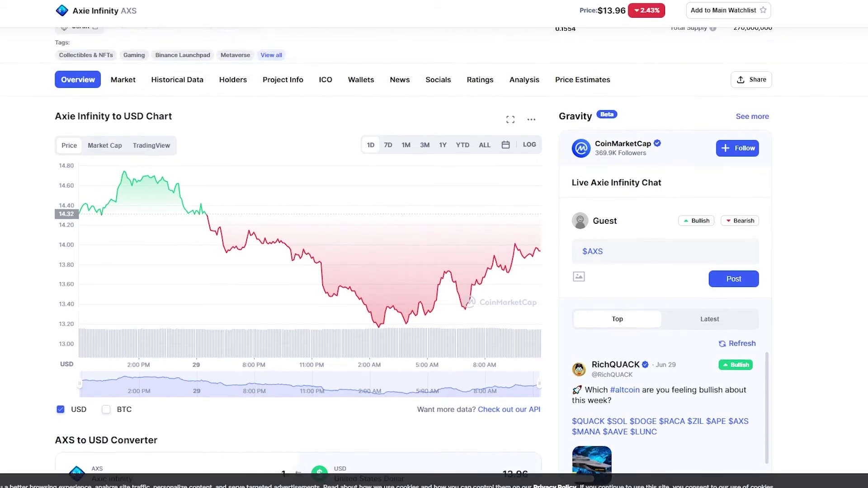
pyautogui.scroll(-4, 24, 287)
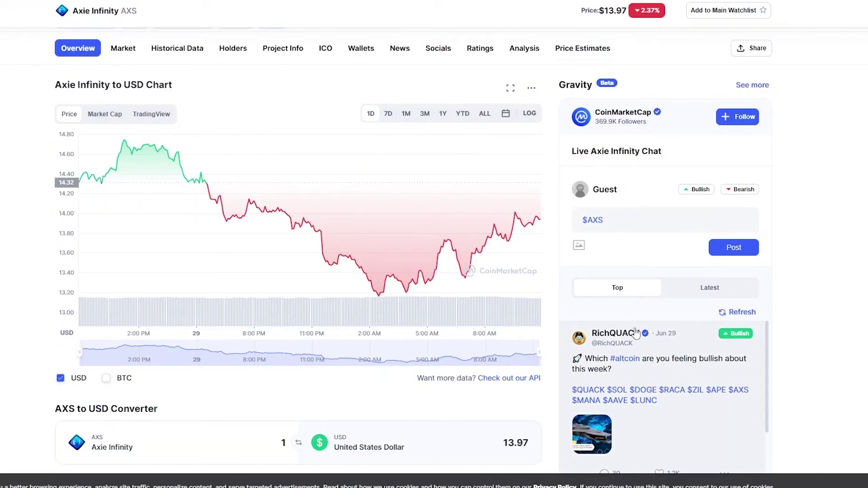
pyautogui.scroll(-1, 161, 401)
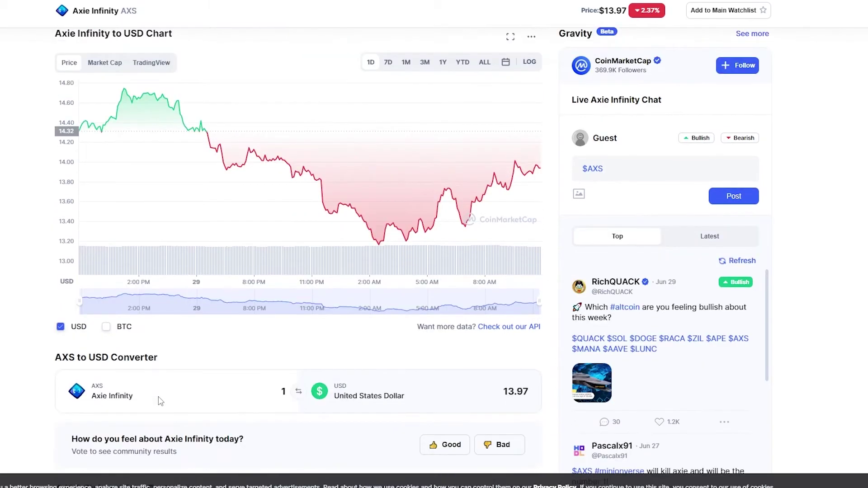
pyautogui.scroll(-1, 160, 401)
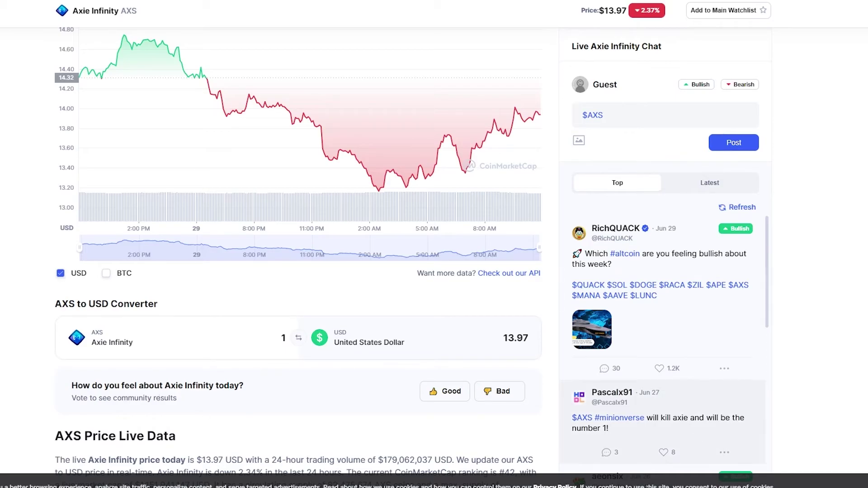
# Dismiss the installation-complete message, launch Axie Infinity with PLAY, and exit after its error dialog
pyautogui.moveTo(565, 484)
pyautogui.click(649, 469)
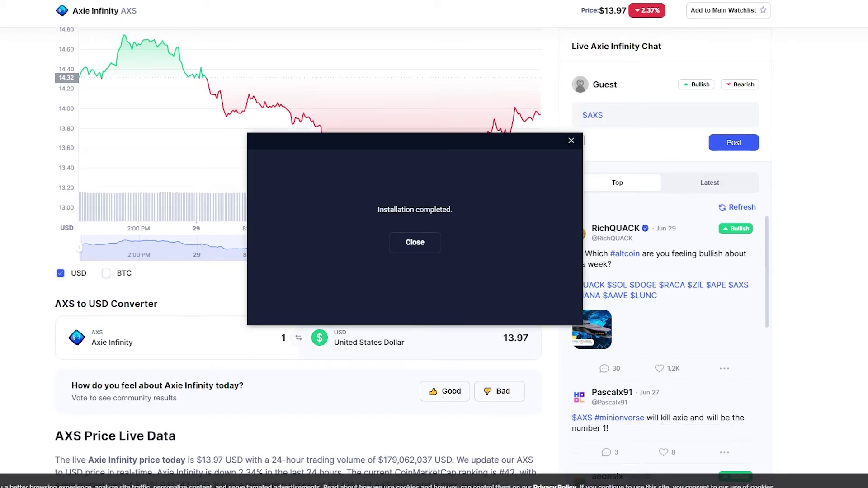
pyautogui.click(415, 243)
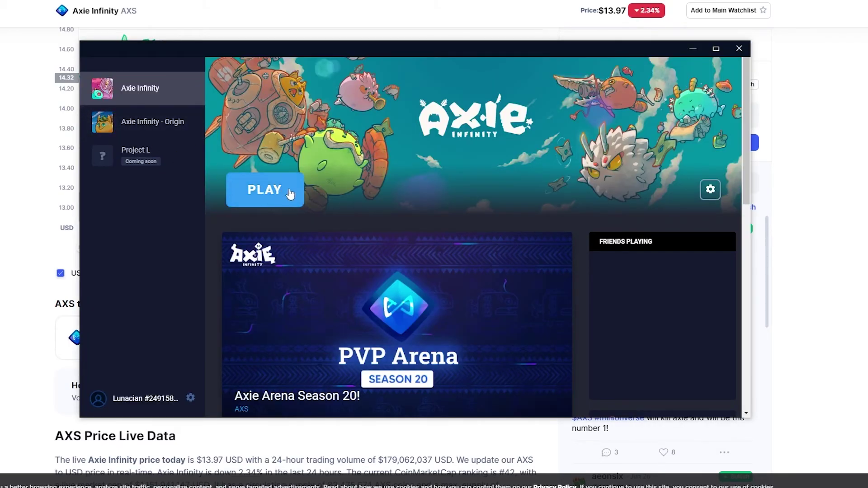
pyautogui.click(266, 195)
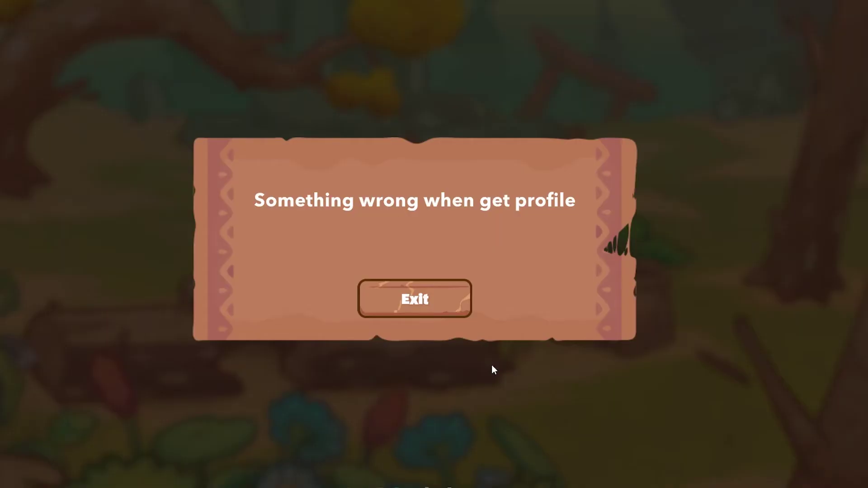
pyautogui.click(436, 300)
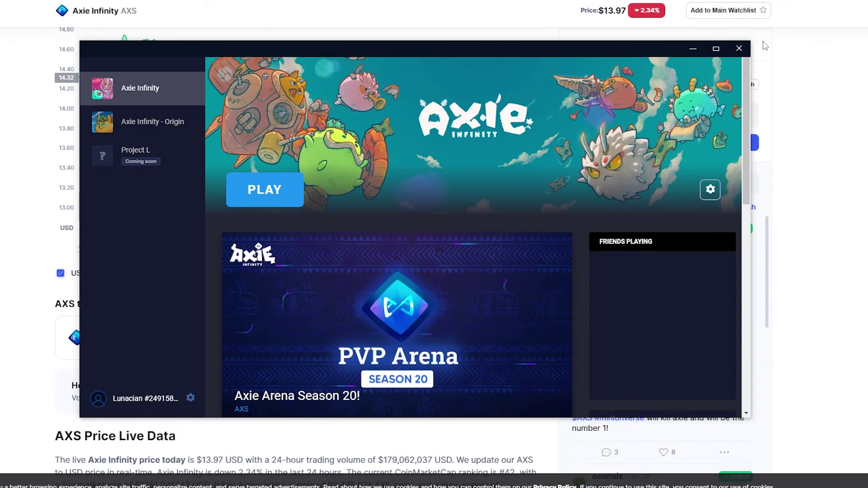
# Return to the guide's 'Getting Axies' step in the browser and follow the Official Axie Marketplace link
pyautogui.click(834, 170)
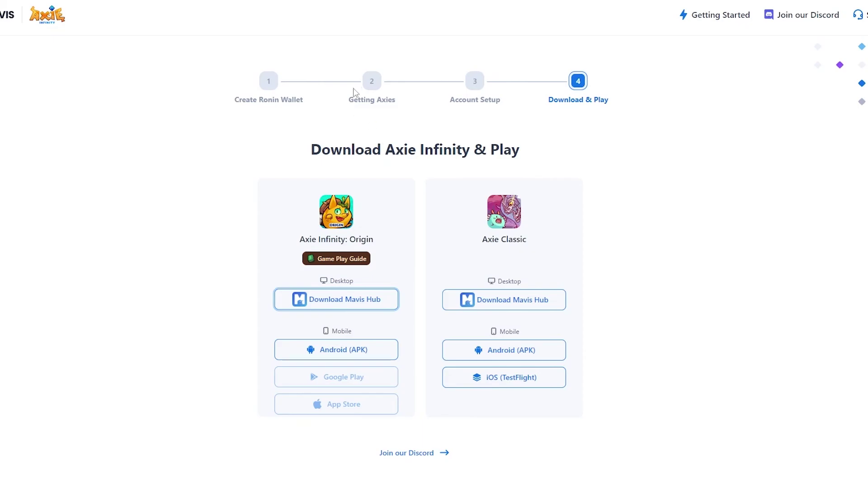
pyautogui.click(369, 85)
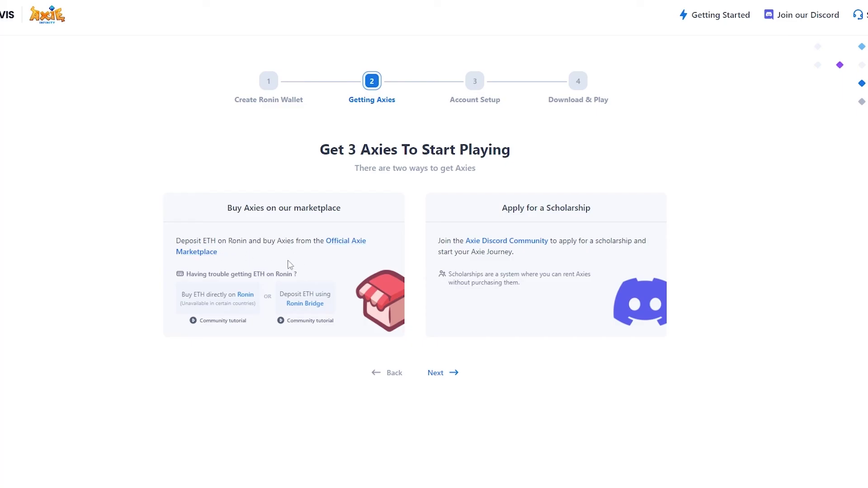
pyautogui.click(347, 242)
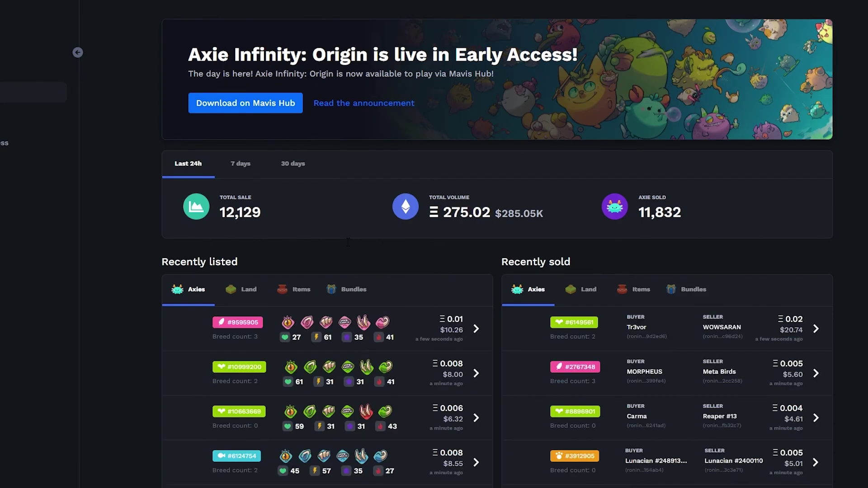
pyautogui.scroll(-1, 317, 253)
pyautogui.scroll(-2, 222, 309)
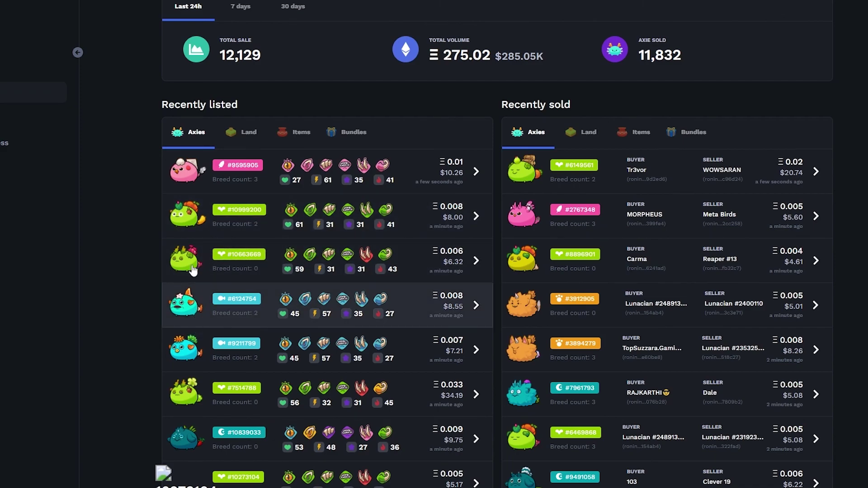
pyautogui.scroll(-1, 190, 258)
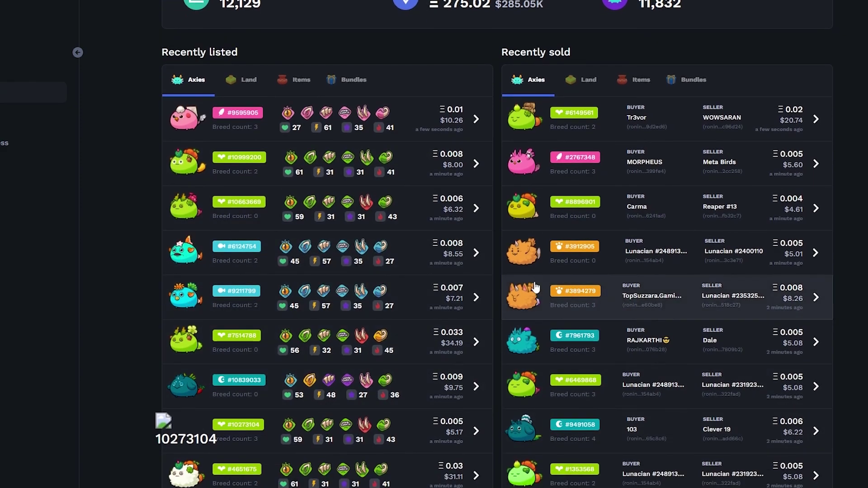
pyautogui.scroll(-2, 534, 343)
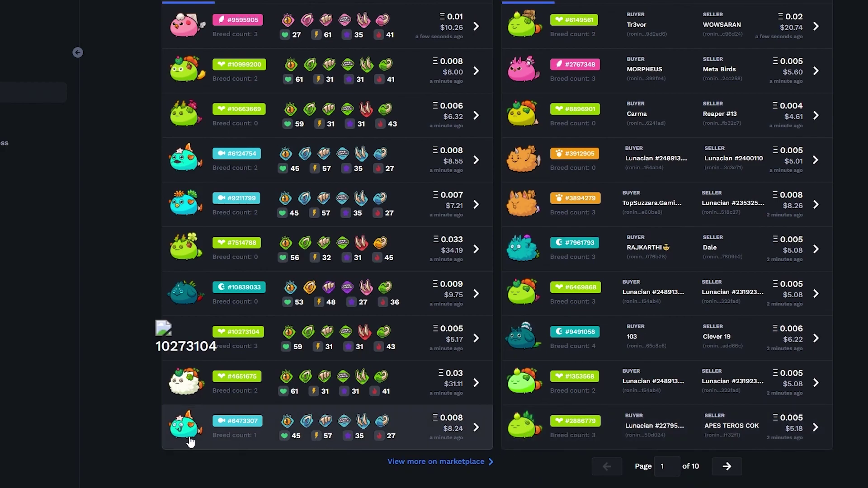
pyautogui.scroll(4, 190, 441)
pyautogui.scroll(2, 520, 362)
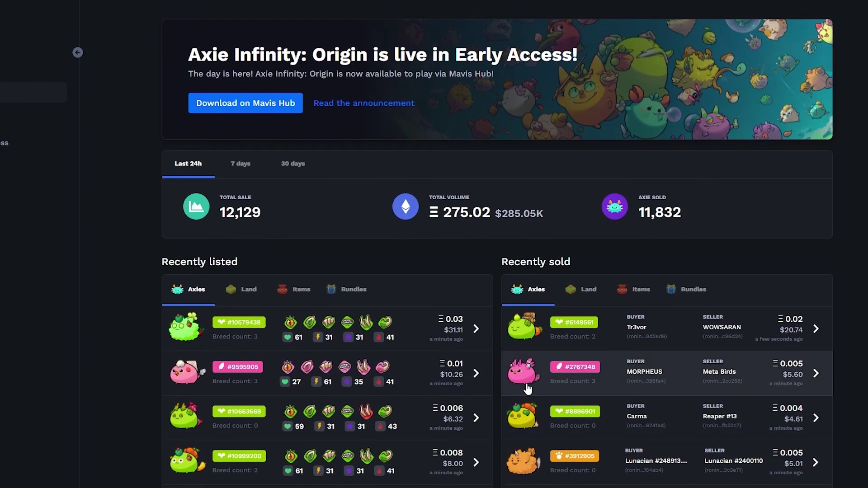